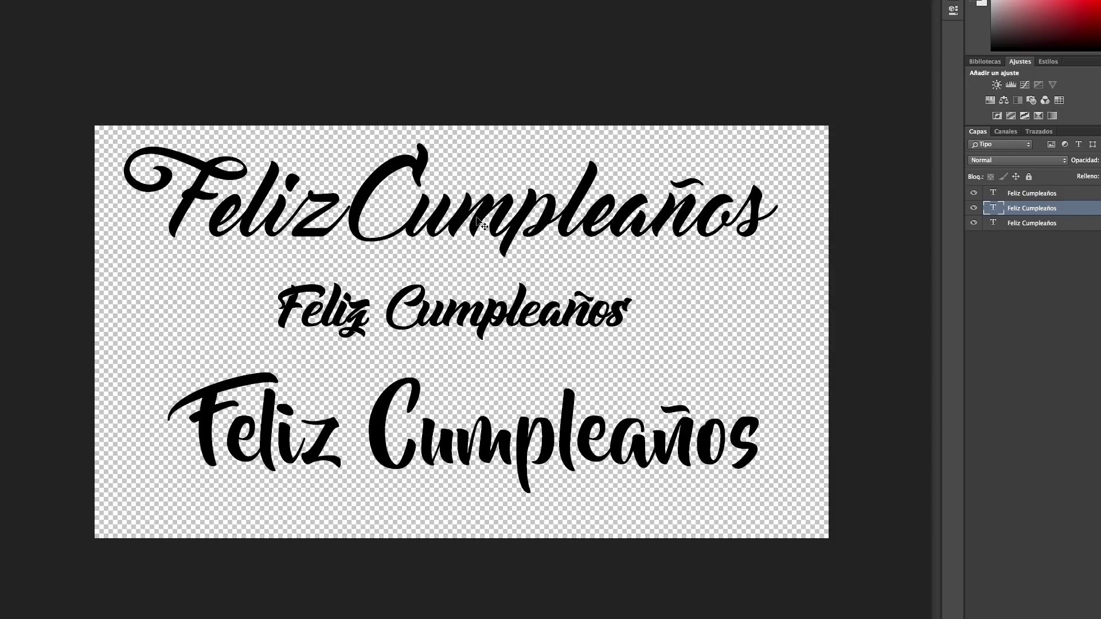
- Adjust the spacing of the three Feliz Cumpleaños texts on the canvas and move the single remaining text closer to the canvas centre
{"action": "left_click_drag", "start_coordinate": [530, 229], "coordinate": [505, 349]}
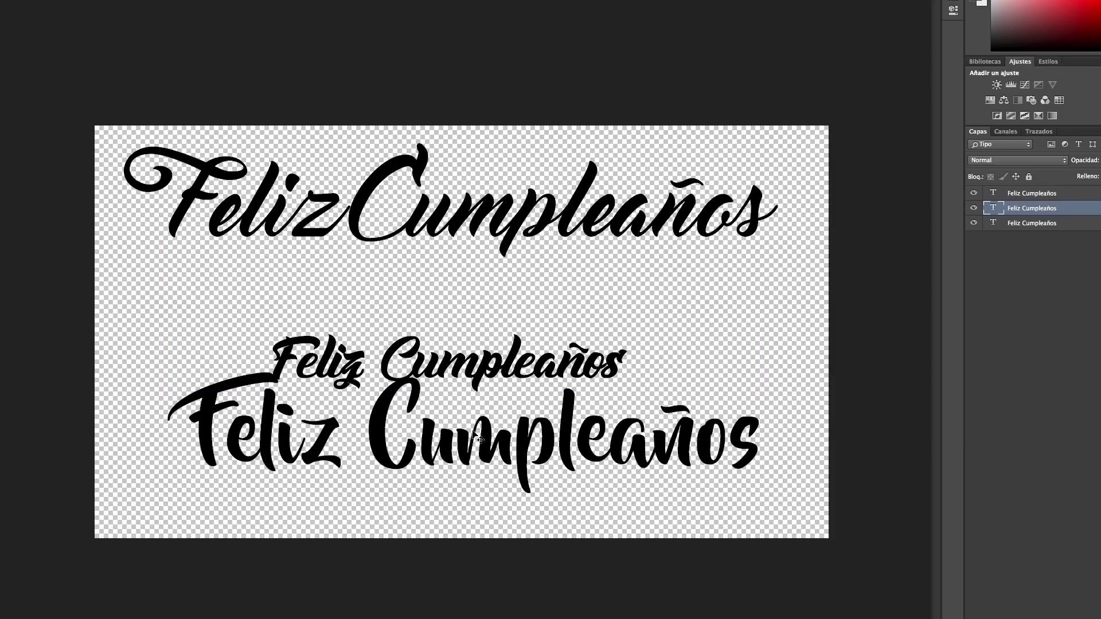
{"action": "left_click_drag", "start_coordinate": [480, 441], "coordinate": [485, 403]}
{"action": "left_click", "coordinate": [1073, 223]}
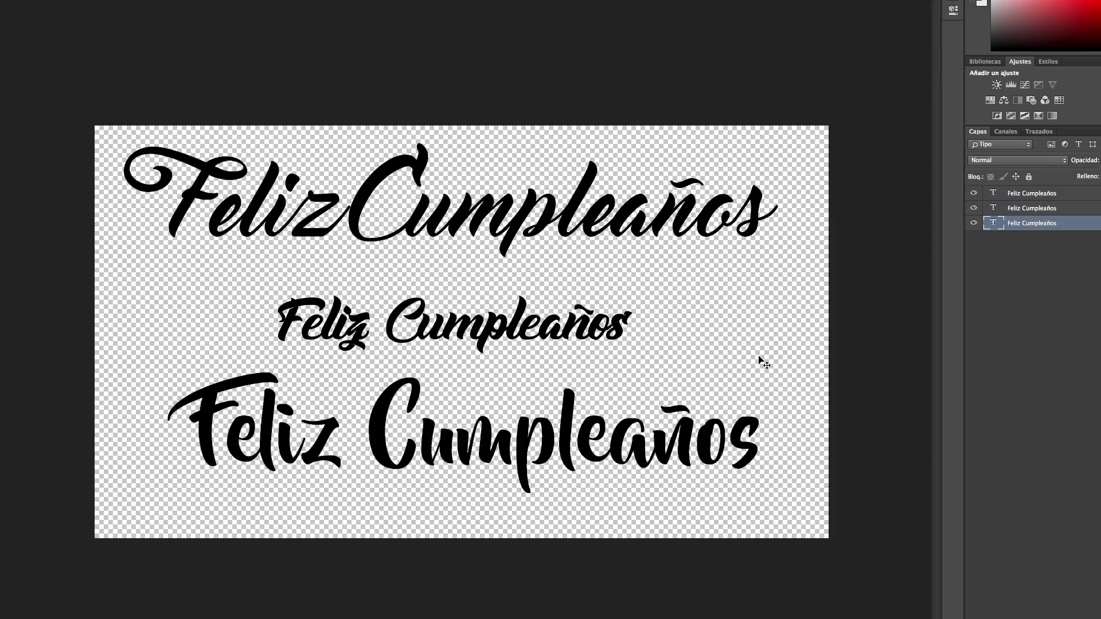
{"action": "left_click_drag", "start_coordinate": [596, 430], "coordinate": [591, 413]}
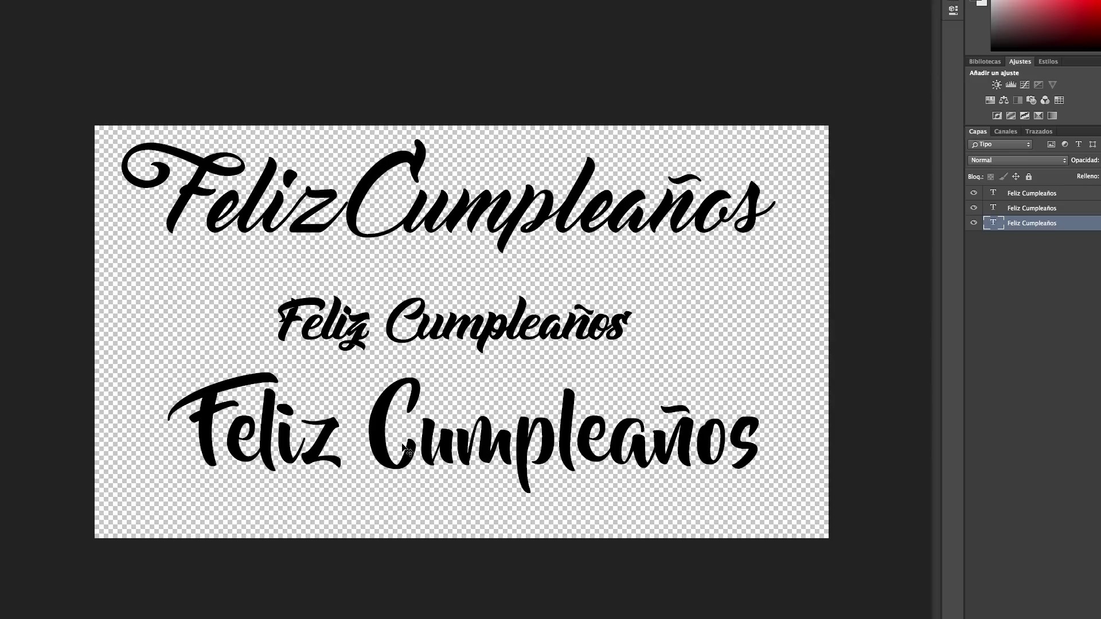
{"action": "left_click_drag", "start_coordinate": [470, 447], "coordinate": [462, 456]}
{"action": "key", "text": "super+z"}
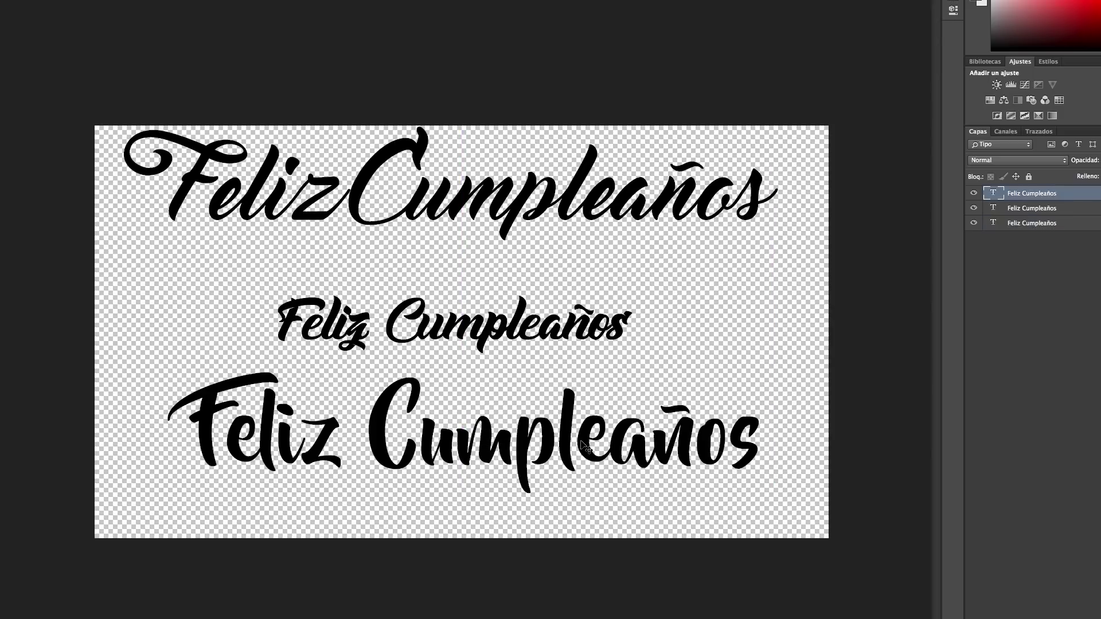
{"action": "left_click_drag", "start_coordinate": [591, 431], "coordinate": [581, 447]}
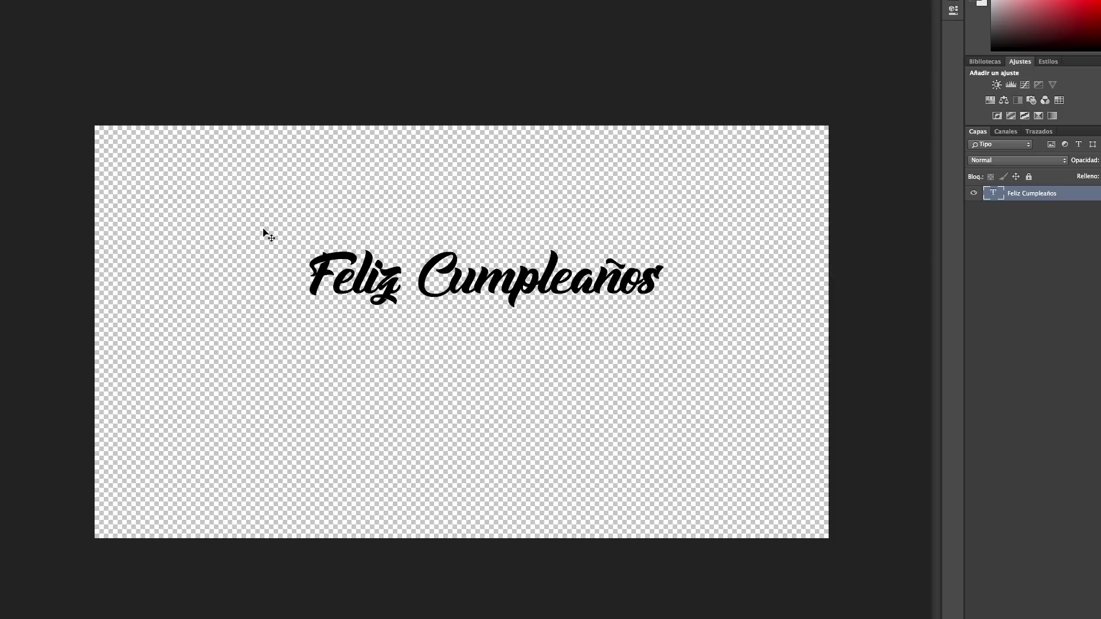
{"action": "left_click_drag", "start_coordinate": [489, 298], "coordinate": [477, 323]}
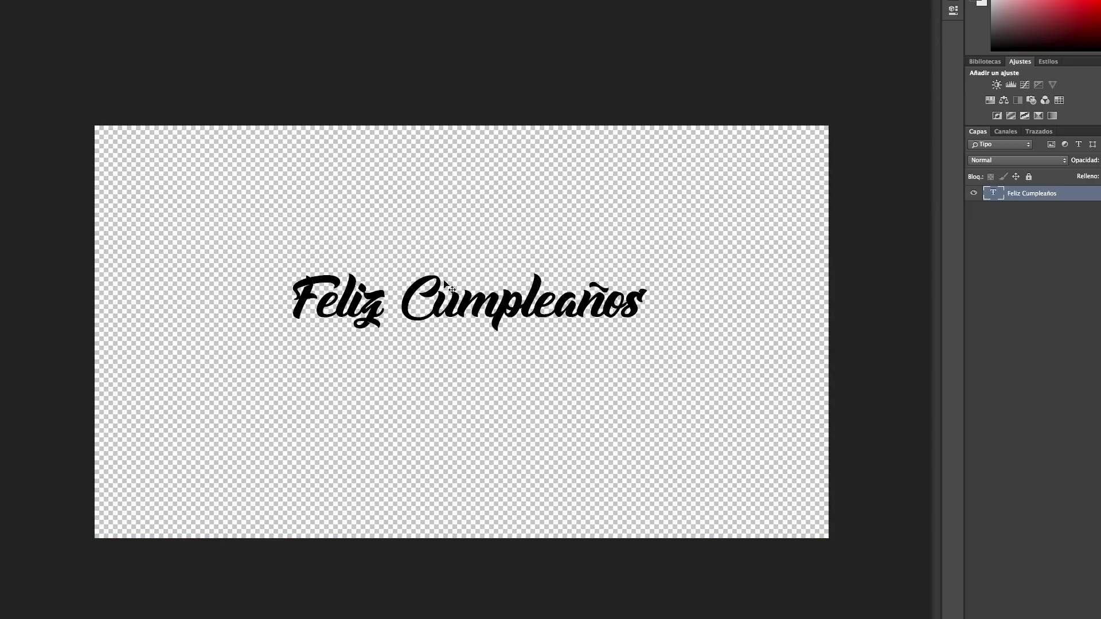
- Switch to the browser and convert feliz Cumple.jpg to SVG with the Convertio online converter
{"action": "key", "text": "super+Tab"}
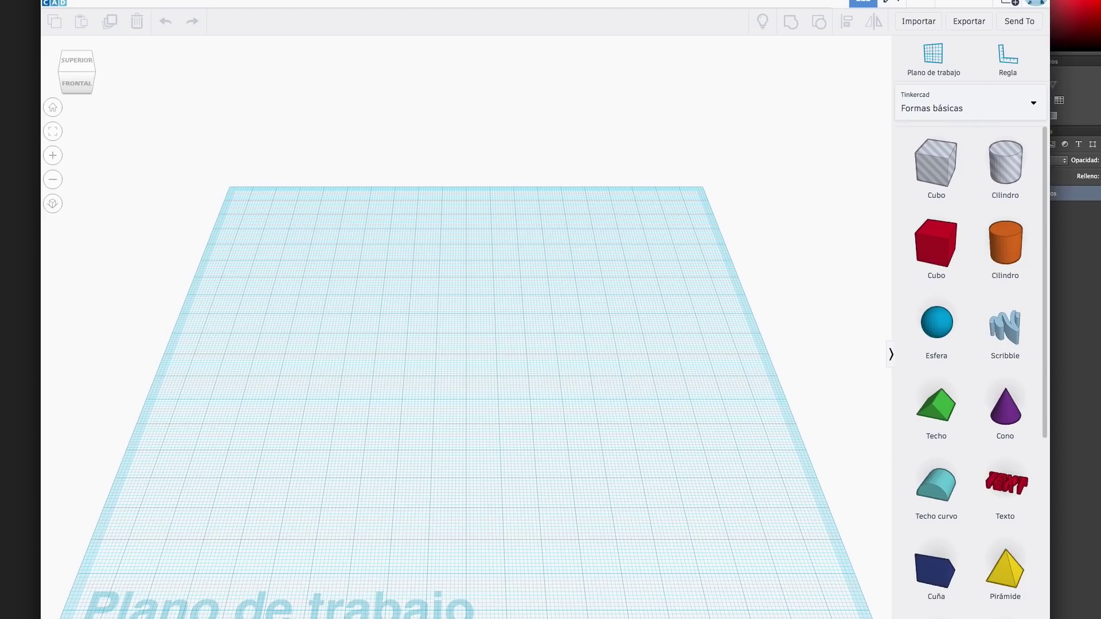
{"action": "key", "text": "ctrl+Tab"}
{"action": "key", "text": "ctrl+Tab"}
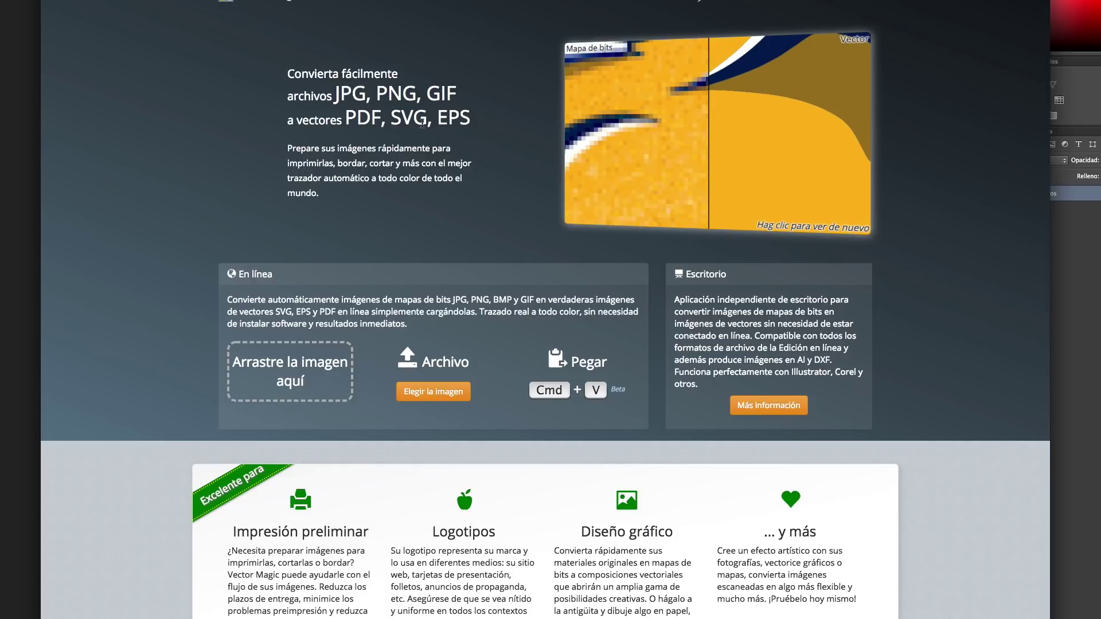
{"action": "left_click", "coordinate": [386, 1]}
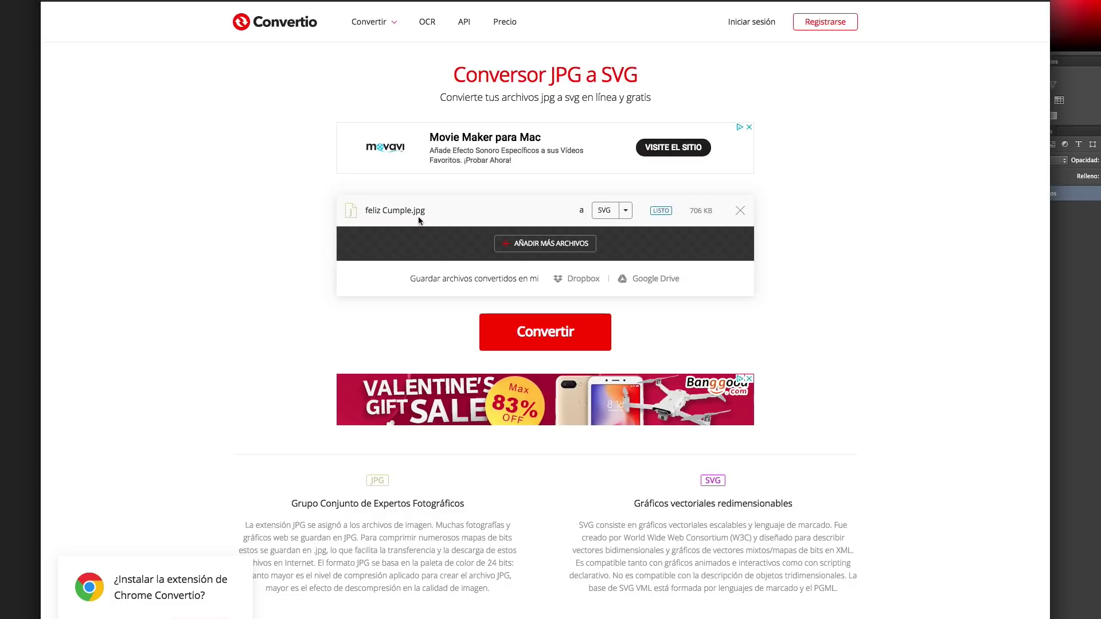
{"action": "left_click", "coordinate": [537, 346]}
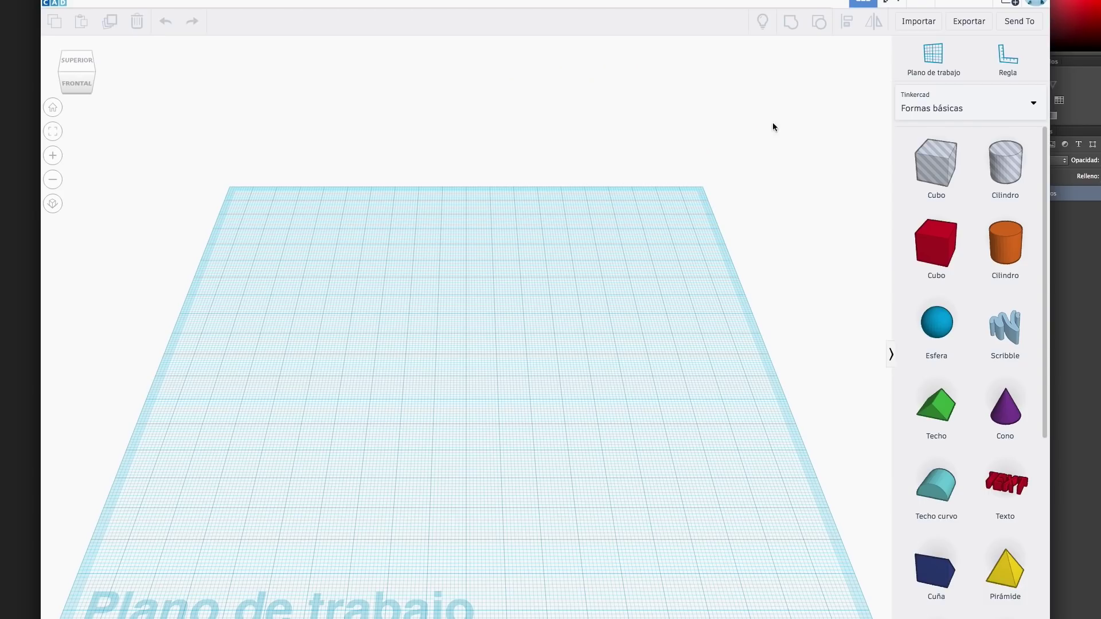
- Import feliz-Cumple.svg into the Tinkercad design at a scale of 50
{"action": "left_click", "coordinate": [917, 23]}
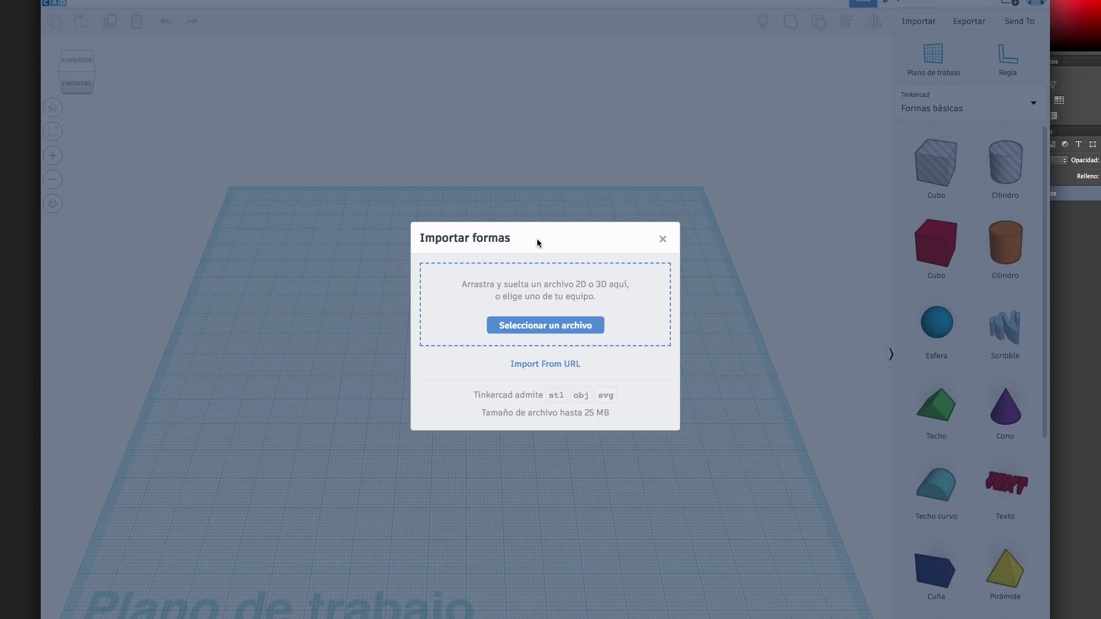
{"action": "left_click", "coordinate": [528, 325]}
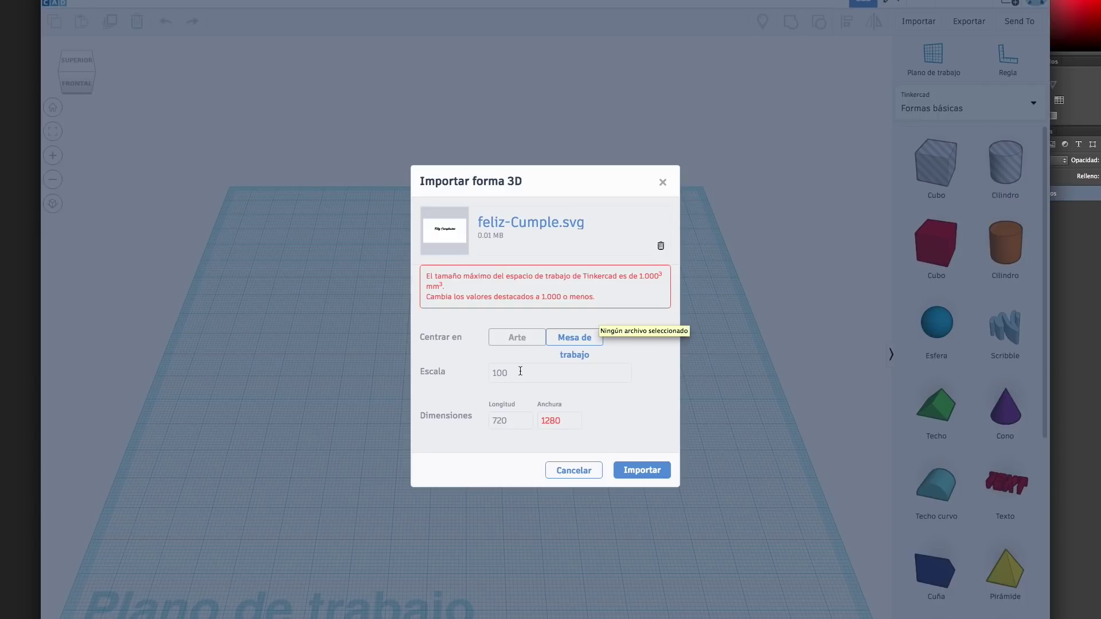
{"action": "left_click_drag", "start_coordinate": [508, 374], "coordinate": [460, 368]}
{"action": "type", "text": "50"}
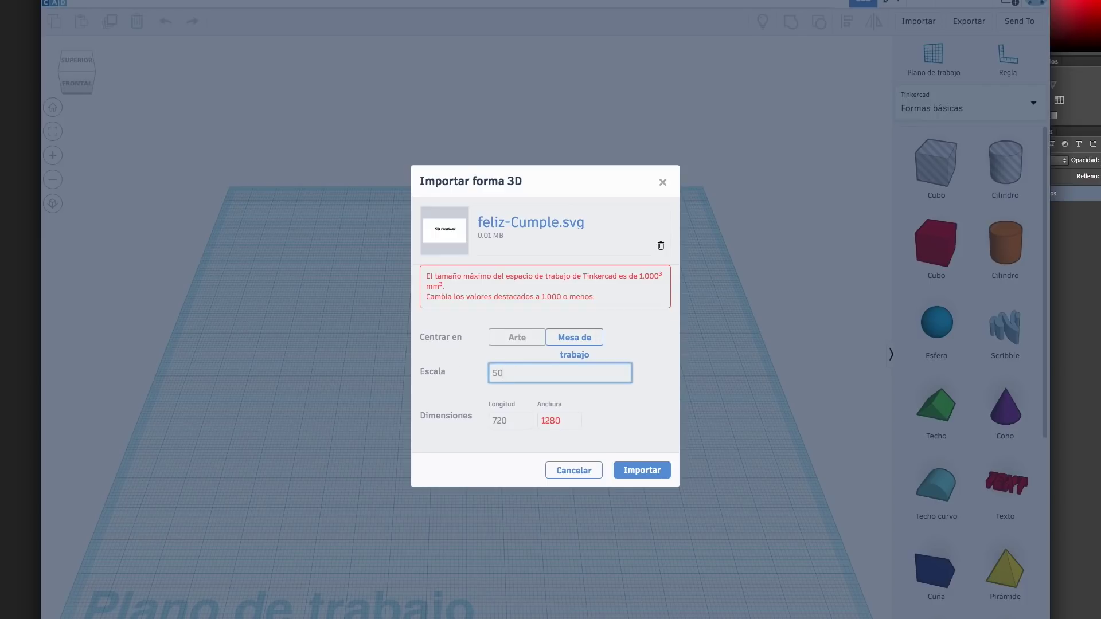
{"action": "key", "text": "Tab"}
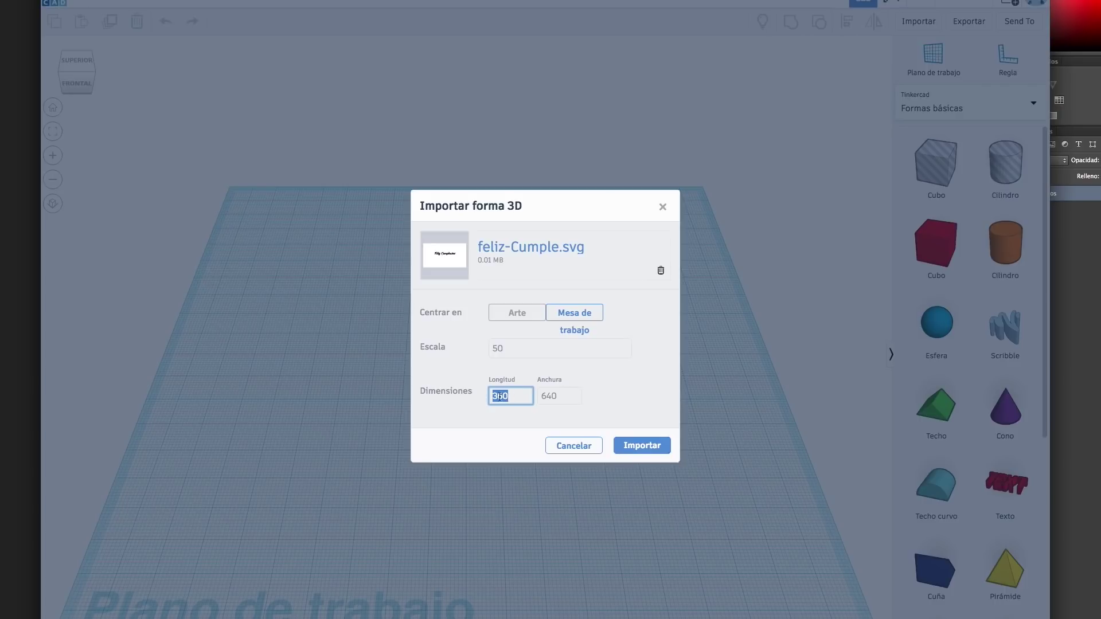
{"action": "left_click", "coordinate": [645, 446]}
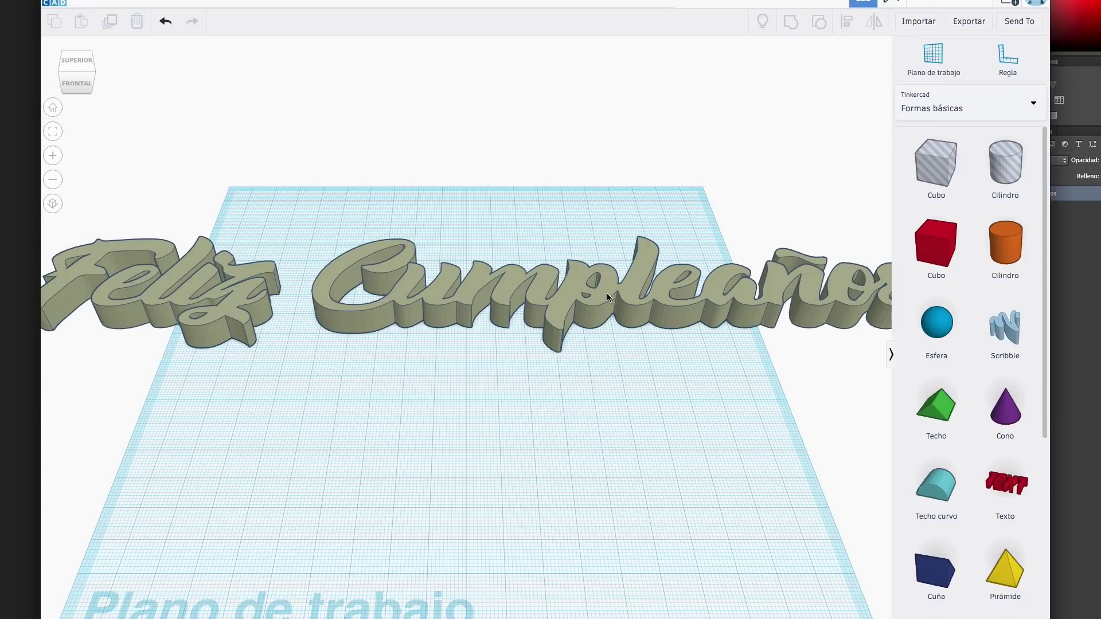
- Scale and move the imported Feliz Cumpleaños shape to fit inside the workplane, and reduce its height
{"action": "right_click_drag", "start_coordinate": [521, 285], "coordinate": [666, 276]}
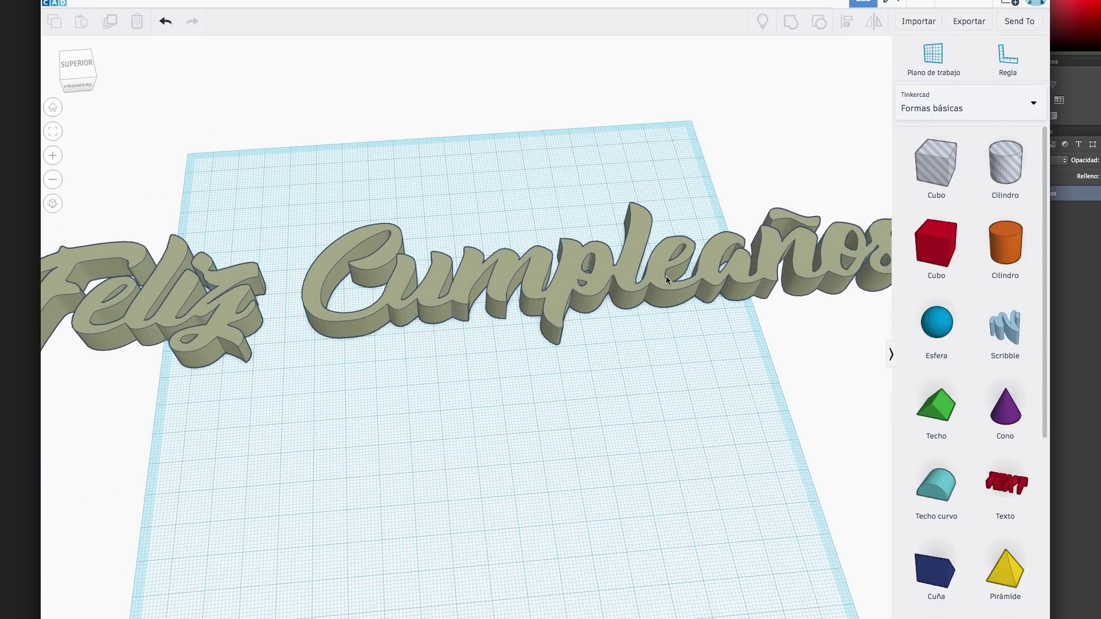
{"action": "left_click", "coordinate": [666, 276]}
{"action": "left_click_drag", "start_coordinate": [722, 263], "coordinate": [489, 280]}
{"action": "left_click_drag", "start_coordinate": [692, 221], "coordinate": [393, 236]}
{"action": "left_click_drag", "start_coordinate": [237, 293], "coordinate": [554, 312]}
{"action": "left_click_drag", "start_coordinate": [711, 256], "coordinate": [633, 296]}
{"action": "left_click_drag", "start_coordinate": [418, 376], "coordinate": [501, 343]}
{"action": "right_click_drag", "start_coordinate": [625, 411], "coordinate": [507, 304]}
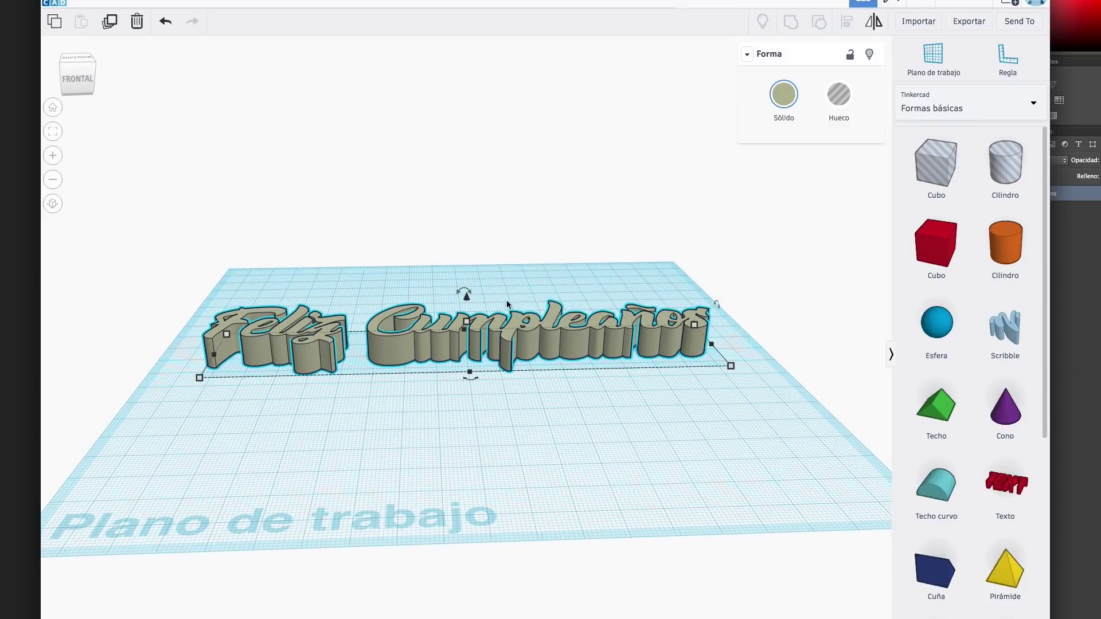
{"action": "left_click_drag", "start_coordinate": [465, 322], "coordinate": [466, 342]}
{"action": "right_click_drag", "start_coordinate": [497, 274], "coordinate": [639, 305]}
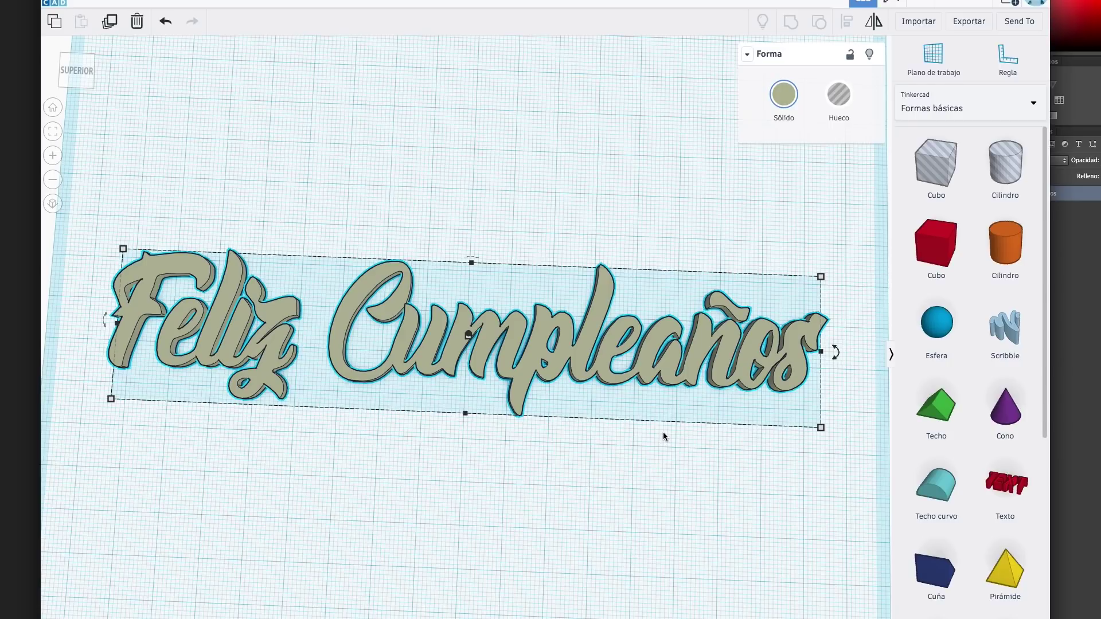
- Place a solid cylinder beside the word Cumpleaños, reduce its height and narrow its base to about 4 by 18 mm
{"action": "right_click_drag", "start_coordinate": [665, 450], "coordinate": [838, 319]}
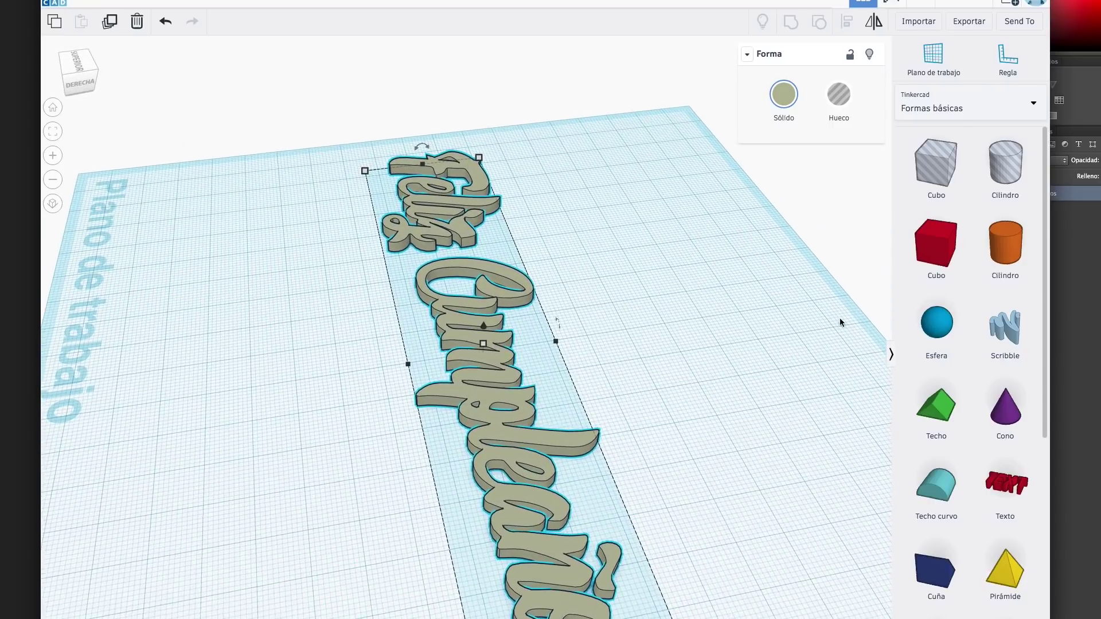
{"action": "right_click_drag", "start_coordinate": [709, 488], "coordinate": [735, 509]}
{"action": "left_click_drag", "start_coordinate": [1006, 243], "coordinate": [622, 509]}
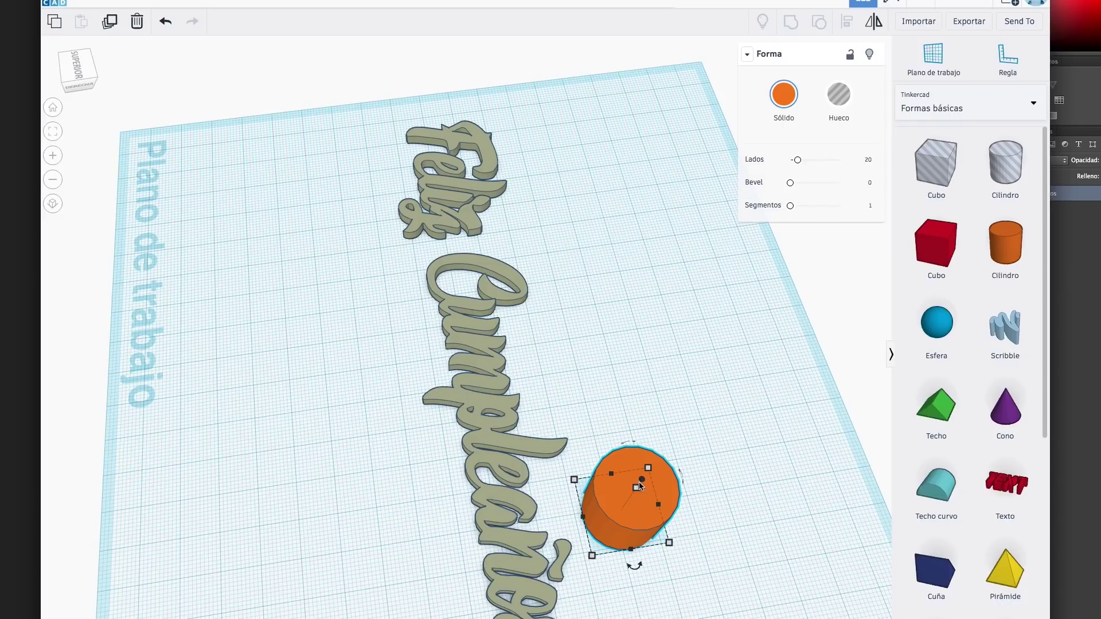
{"action": "right_click_drag", "start_coordinate": [752, 495], "coordinate": [610, 328]}
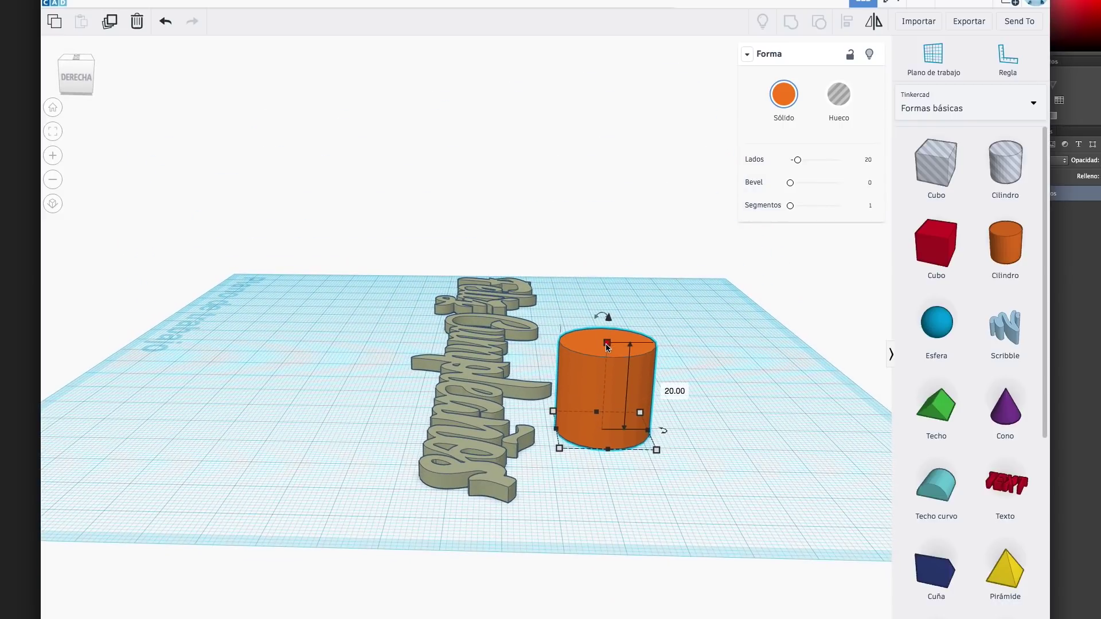
{"action": "left_click_drag", "start_coordinate": [607, 346], "coordinate": [593, 392]}
{"action": "left_click_drag", "start_coordinate": [665, 452], "coordinate": [579, 444]}
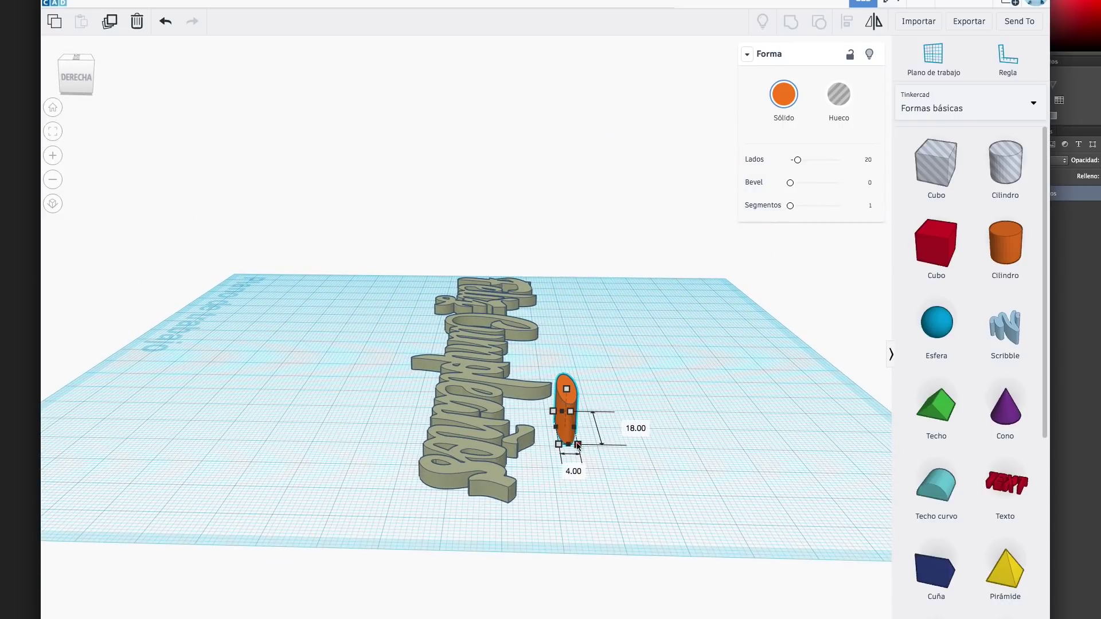
- Set the cylinder's base to 3 by 3 mm
{"action": "right_click_drag", "start_coordinate": [567, 392], "coordinate": [658, 475]}
{"action": "left_click_drag", "start_coordinate": [581, 527], "coordinate": [577, 491]}
{"action": "left_click", "coordinate": [636, 478]}
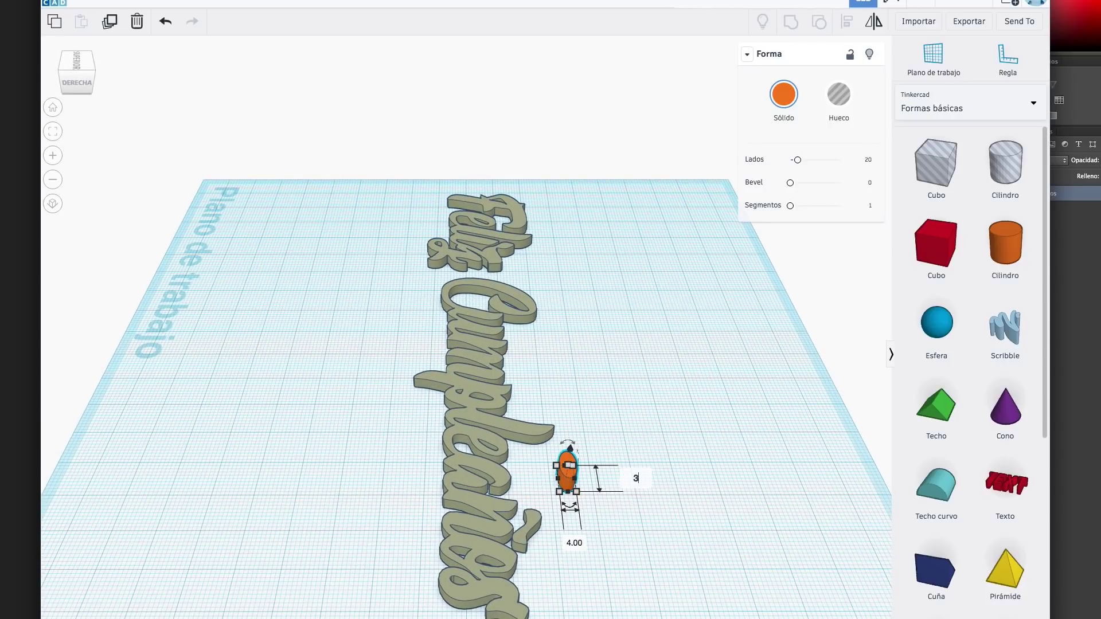
{"action": "type", "text": "3"}
{"action": "key", "text": "Tab"}
{"action": "type", "text": "3"}
{"action": "key", "text": "Return"}
- Rotate the cylinder onto its side so it lies horizontally beside the text, and undo the last change to its length
{"action": "left_click_drag", "start_coordinate": [569, 418], "coordinate": [631, 516]}
{"action": "scroll", "coordinate": [618, 483], "scroll_direction": "up", "scroll_amount": 2}
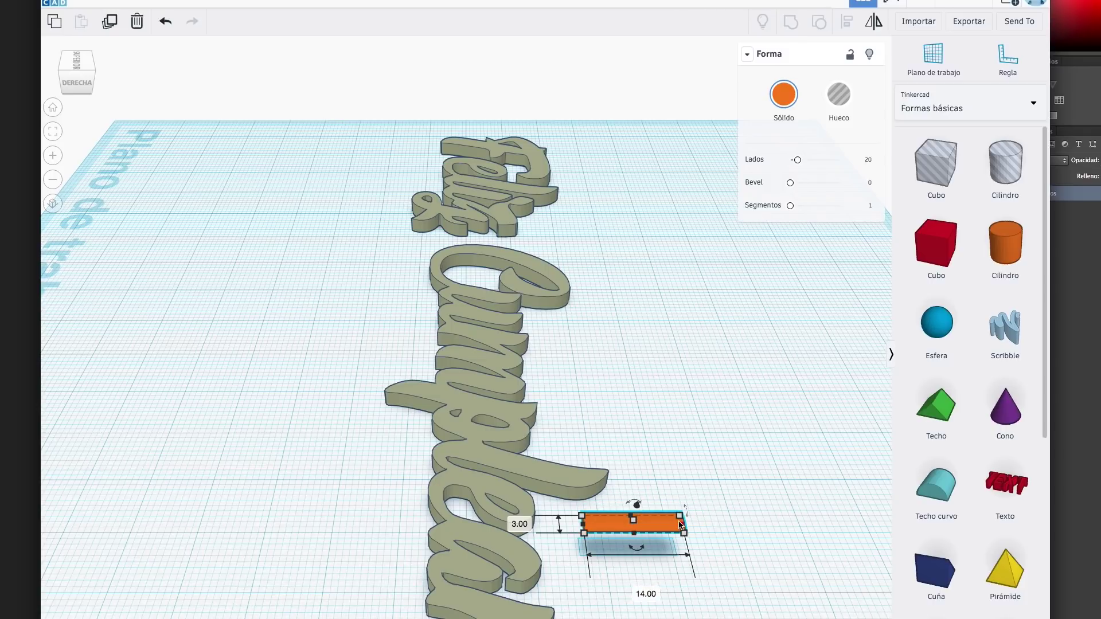
{"action": "key", "text": "ctrl+z"}
{"action": "left_click", "coordinate": [687, 547]}
{"action": "type", "text": "1"}
{"action": "key", "text": "Return"}
- Move the cylinder to the ñ between the letter and its tilde, and lower it to 1 mm above the workplane
{"action": "right_click_drag", "start_coordinate": [631, 517], "coordinate": [744, 315]}
{"action": "left_click", "coordinate": [677, 270]}
{"action": "right_click_drag", "start_coordinate": [513, 129], "coordinate": [796, 215]}
{"action": "left_click", "coordinate": [786, 212]}
{"action": "left_click", "coordinate": [748, 54]}
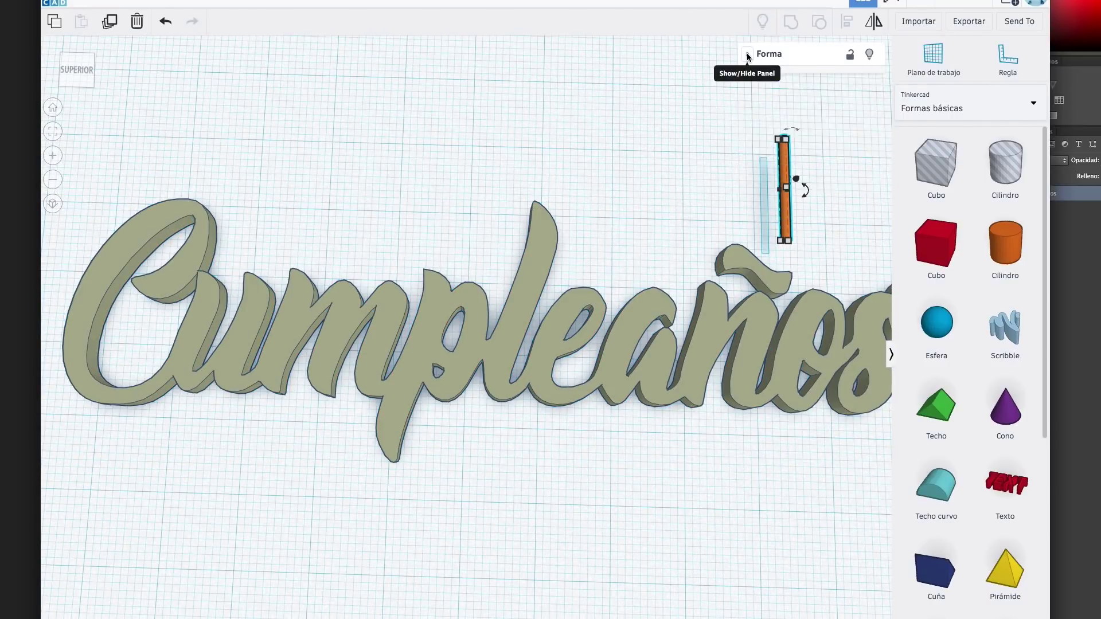
{"action": "right_click_drag", "start_coordinate": [631, 287], "coordinate": [594, 448]}
{"action": "left_click_drag", "start_coordinate": [594, 448], "coordinate": [600, 465]}
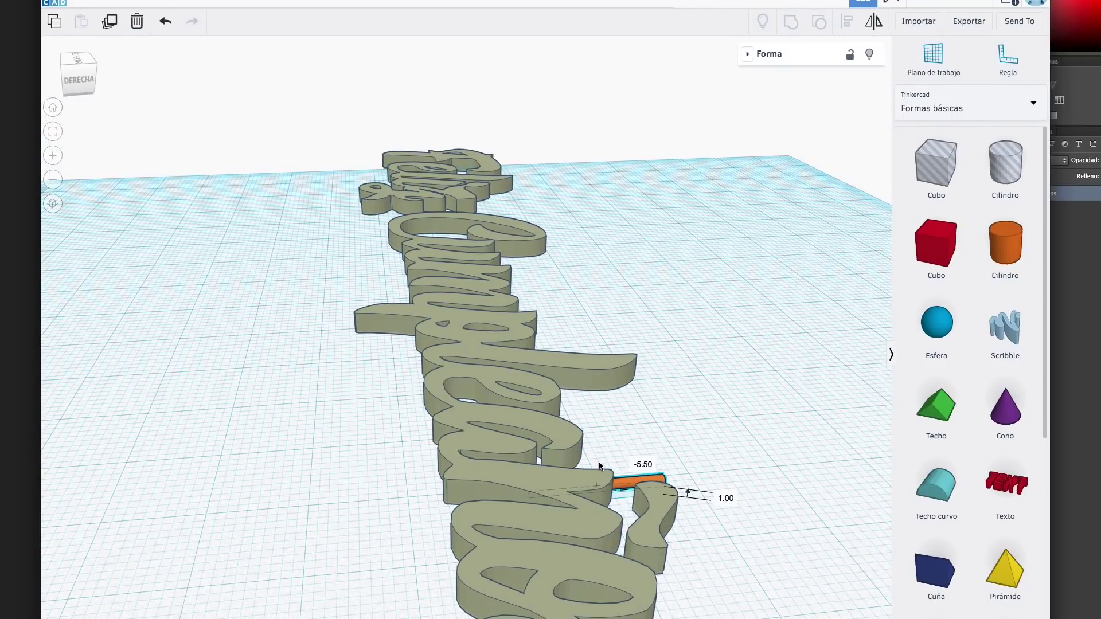
- Shift and rotate the cylinder so that it bridges the gap between the n and its tilde
{"action": "right_click_drag", "start_coordinate": [600, 467], "coordinate": [576, 490]}
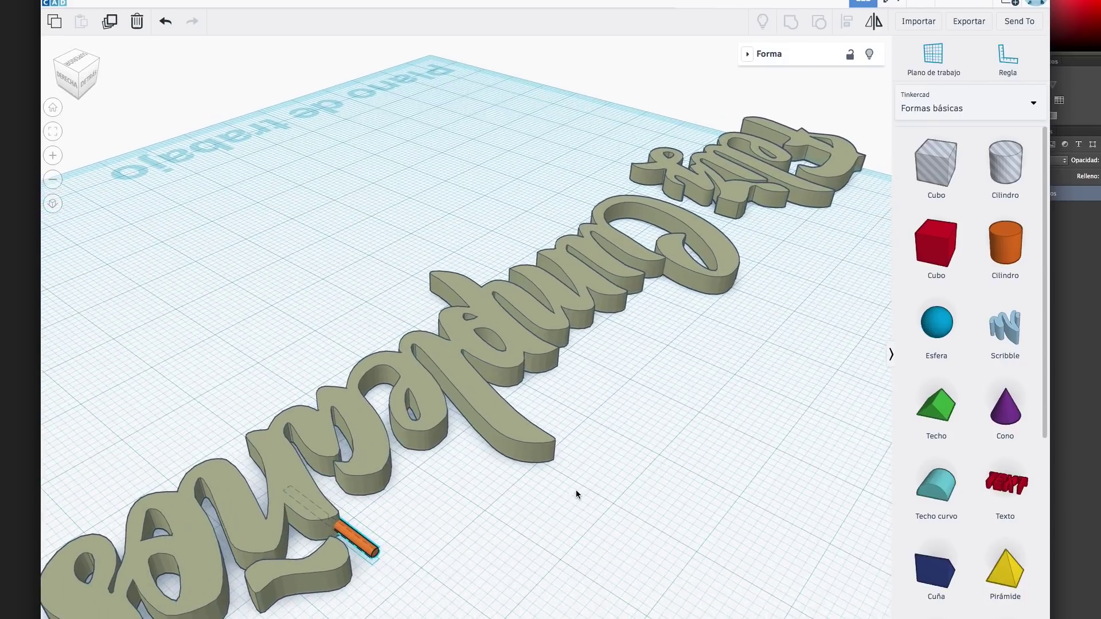
{"action": "right_click_drag", "start_coordinate": [368, 565], "coordinate": [501, 511]}
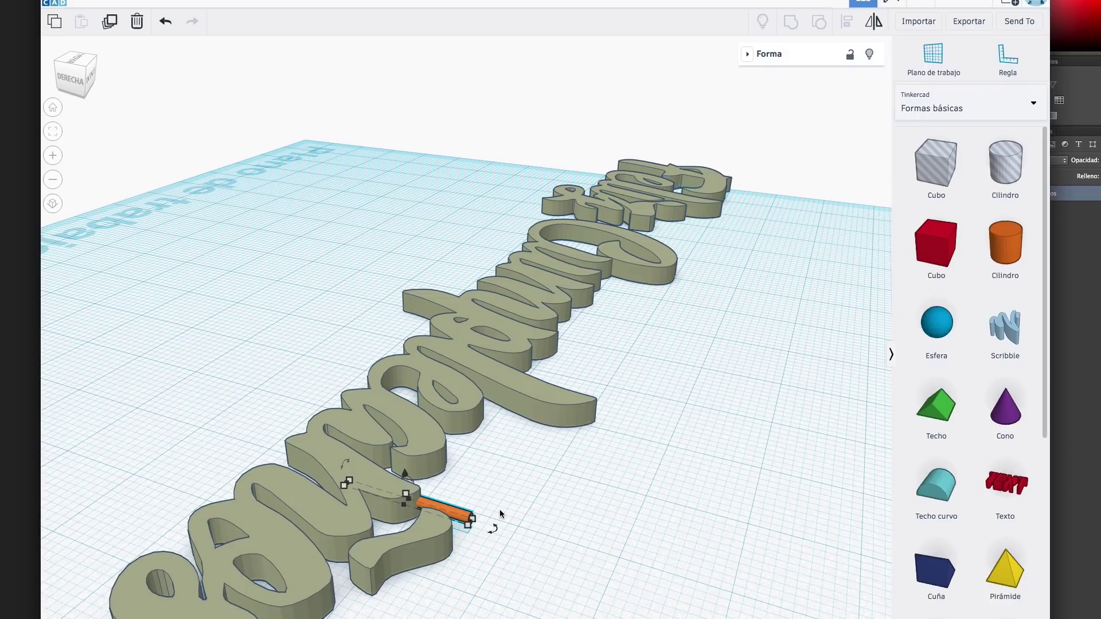
{"action": "right_click_drag", "start_coordinate": [506, 492], "coordinate": [464, 489]}
{"action": "left_click_drag", "start_coordinate": [370, 479], "coordinate": [360, 482]}
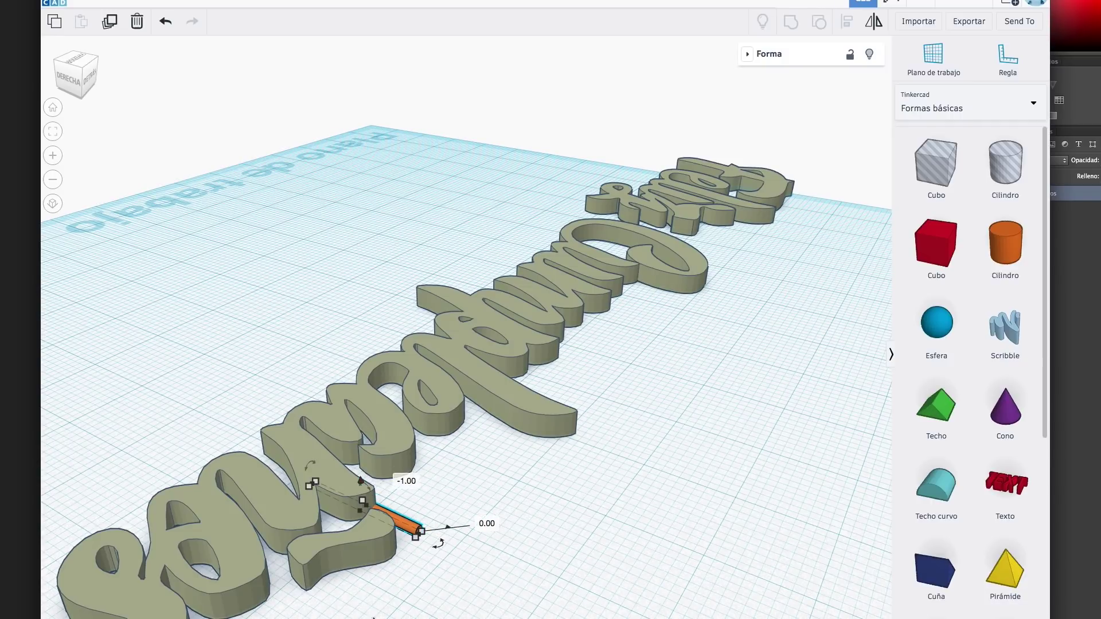
{"action": "right_click_drag", "start_coordinate": [321, 542], "coordinate": [531, 572]}
{"action": "mouse_move", "coordinate": [638, 557]}
{"action": "left_mouse_down"}
{"action": "mouse_move", "coordinate": [633, 568]}
{"action": "mouse_move", "coordinate": [637, 555]}
{"action": "left_mouse_up"}
{"action": "right_click_drag", "start_coordinate": [637, 555], "coordinate": [248, 521]}
{"action": "left_click_drag", "start_coordinate": [248, 521], "coordinate": [234, 519]}
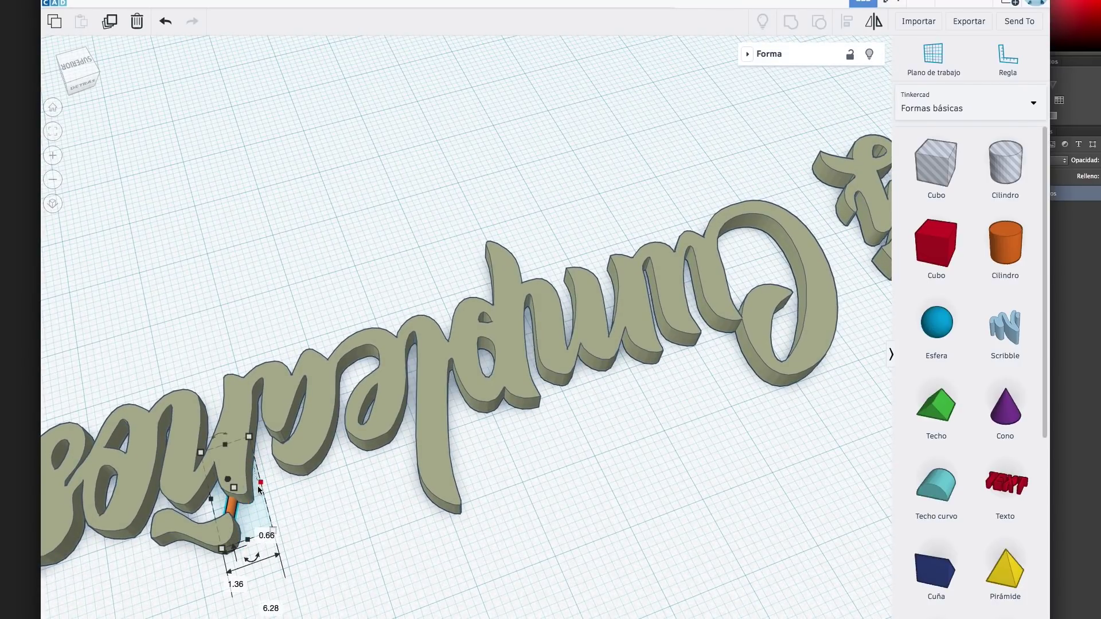
- Group the connecting cylinder and the Feliz Cumpleaños text into one shape
{"action": "scroll", "coordinate": [238, 535], "scroll_direction": "up", "scroll_amount": 5}
{"action": "scroll", "coordinate": [322, 509], "scroll_direction": "down", "scroll_amount": 5}
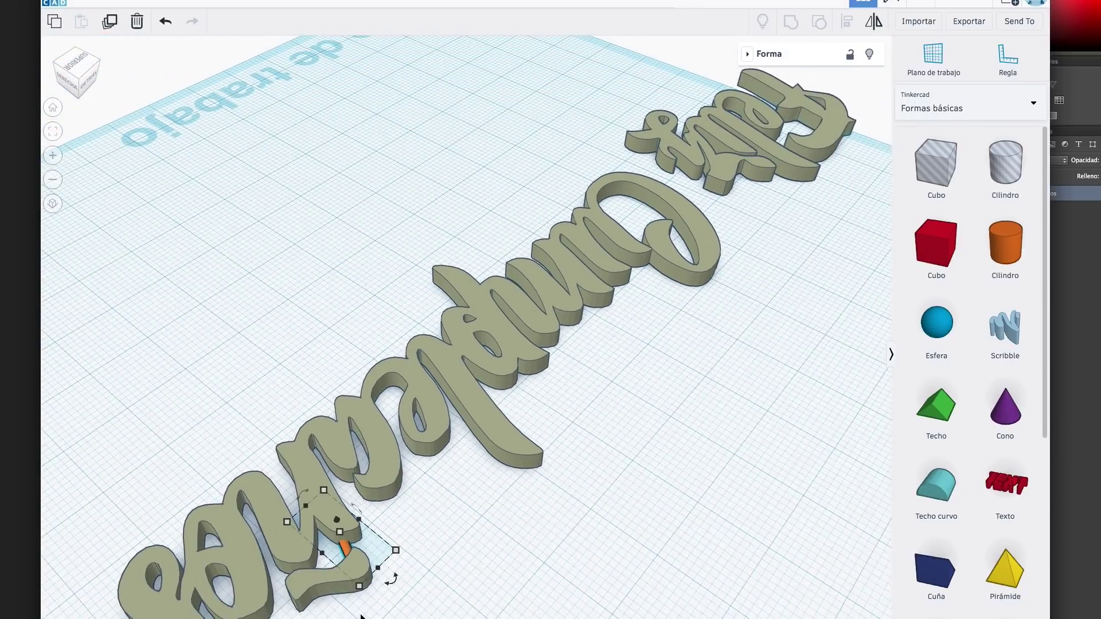
{"action": "scroll", "coordinate": [508, 487], "scroll_direction": "up", "scroll_amount": 4}
{"action": "right_click_drag", "start_coordinate": [148, 442], "coordinate": [580, 479]}
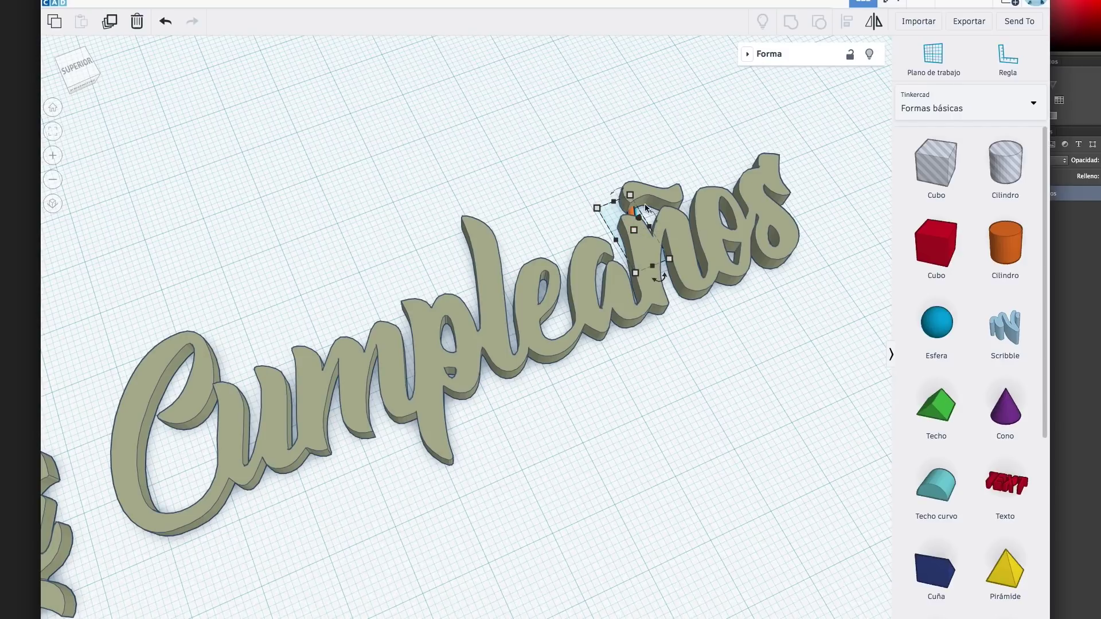
{"action": "scroll", "coordinate": [657, 217], "scroll_direction": "down", "scroll_amount": 1}
{"action": "scroll", "coordinate": [657, 216], "scroll_direction": "down", "scroll_amount": 4}
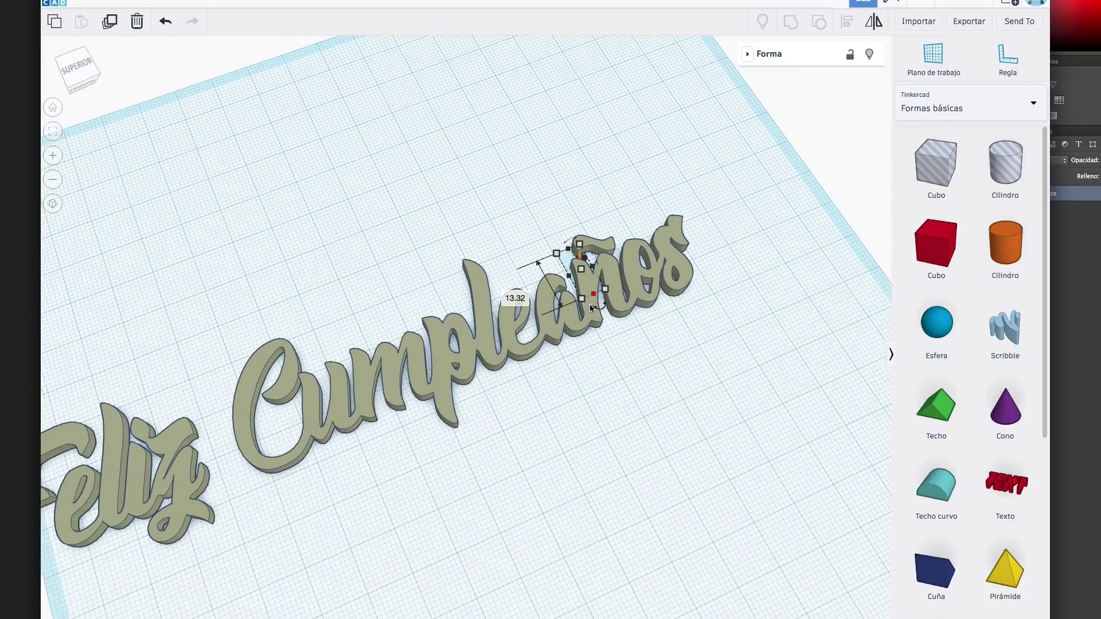
{"action": "left_click", "coordinate": [577, 373]}
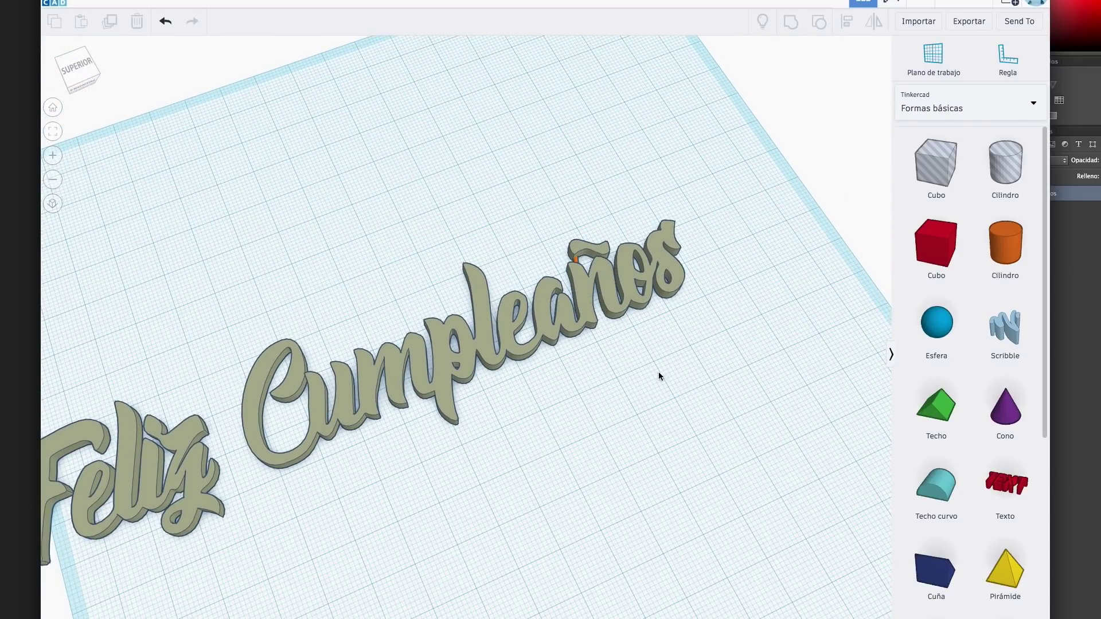
{"action": "key", "text": "ctrl+a"}
{"action": "key", "text": "f"}
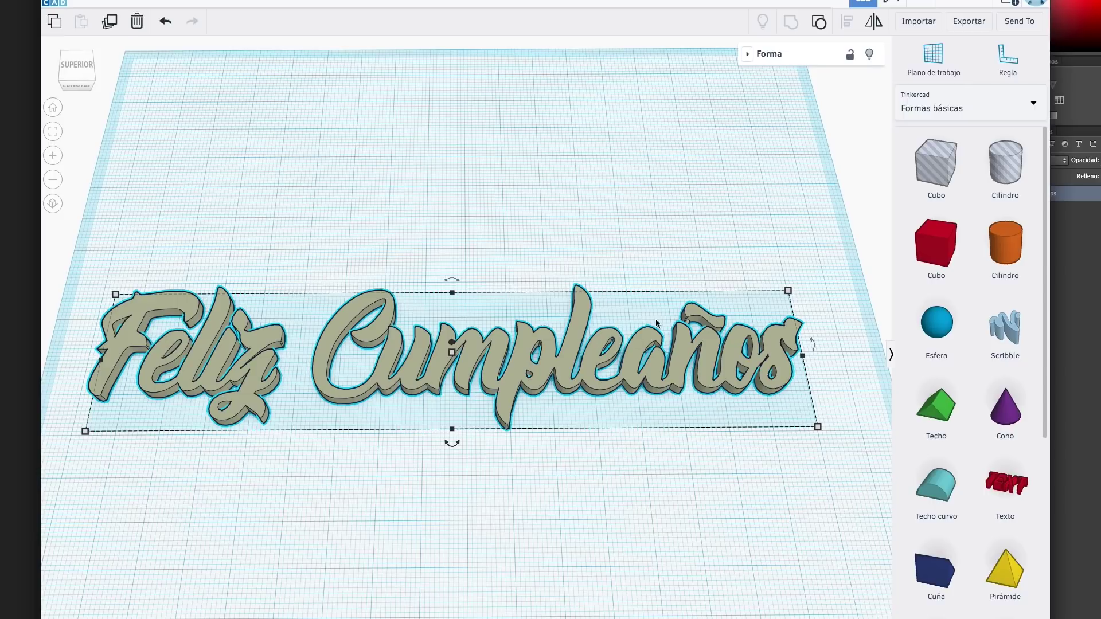
{"action": "left_click", "coordinate": [689, 214]}
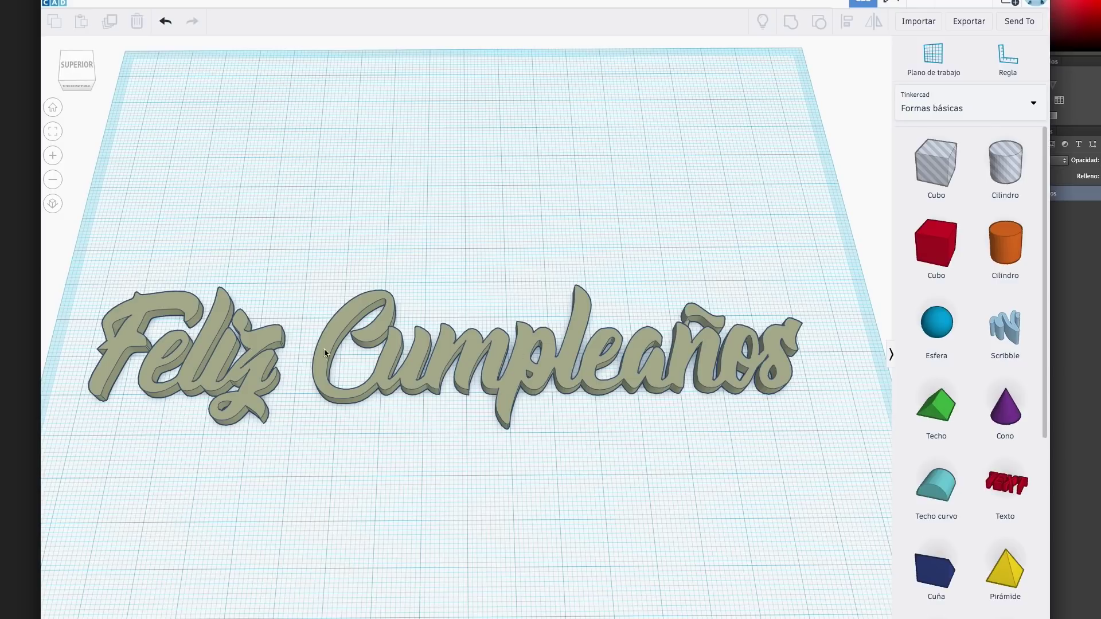
{"action": "scroll", "coordinate": [562, 352], "scroll_direction": "down", "scroll_amount": 3}
{"action": "right_click_drag", "start_coordinate": [551, 383], "coordinate": [189, 603]}
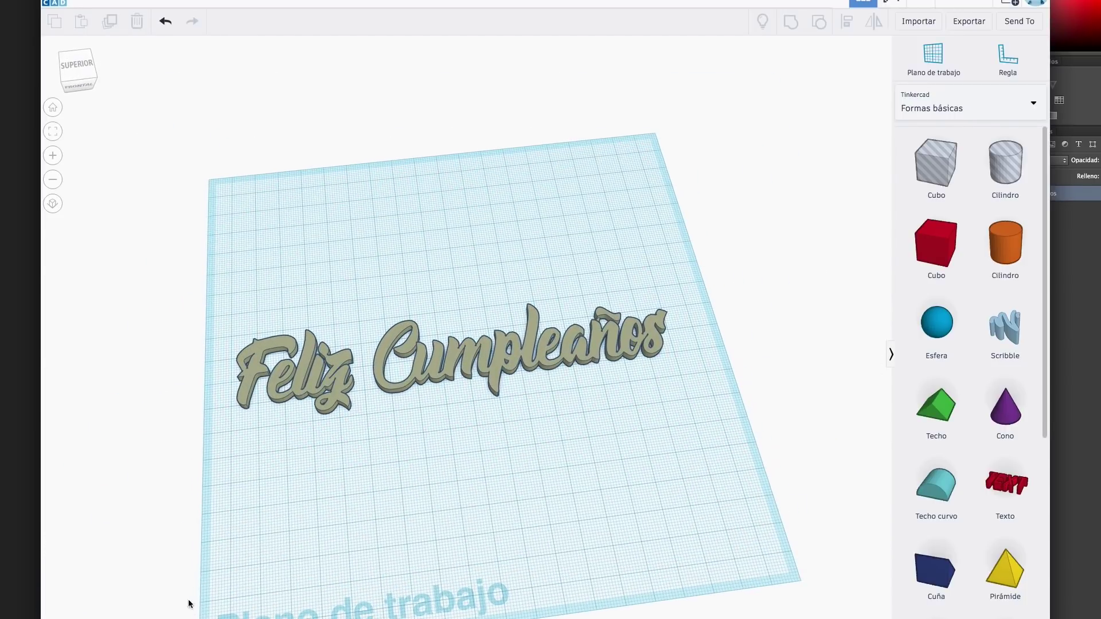